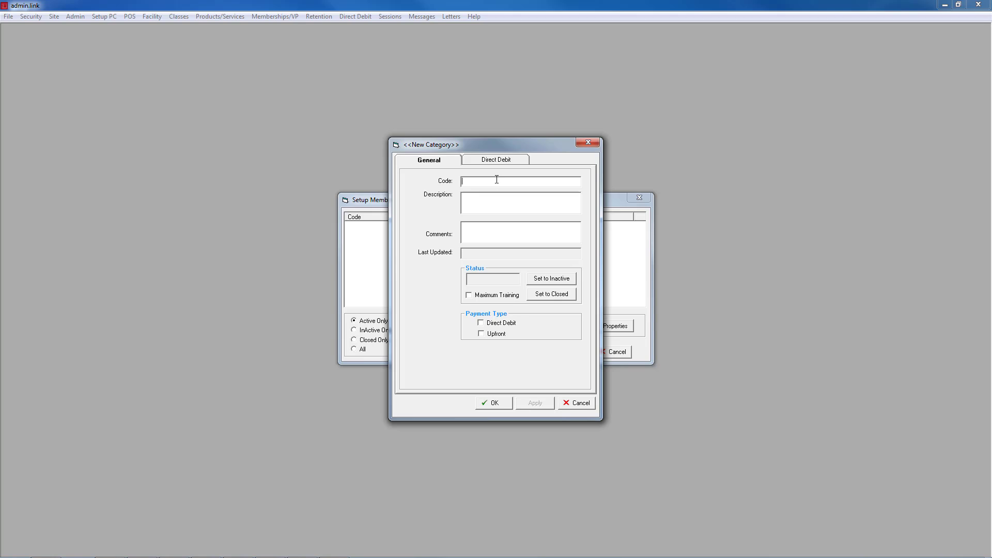
# - Create the membership category with code UPFRONT, description UPFRONT MEMBERSHIPS and the Upfront payment type, and save it
pyautogui.write('UPFRONT')
pyautogui.press('Tab')
pyautogui.write('UPFRONT MEMBERSHIPS')
pyautogui.click(487, 229)
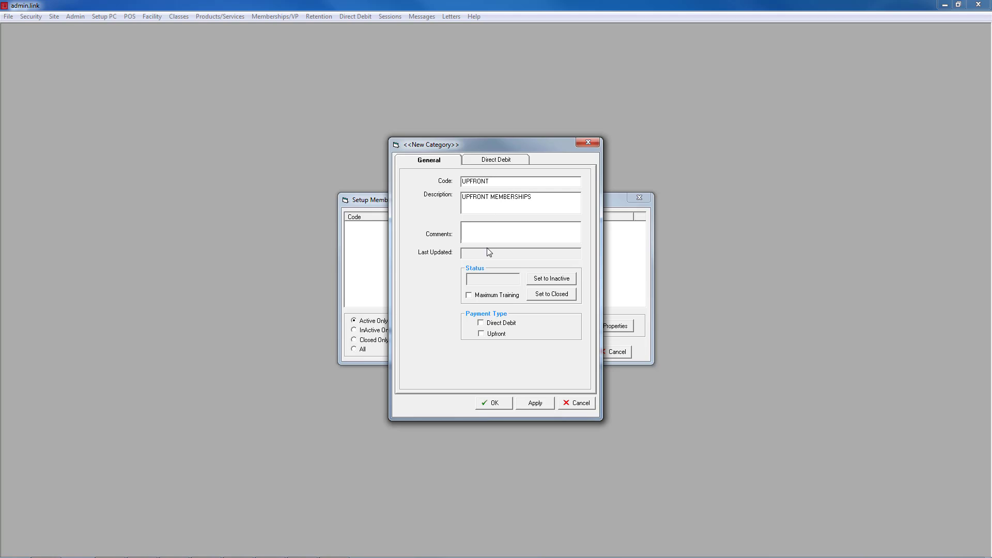
pyautogui.click(482, 334)
pyautogui.click(493, 404)
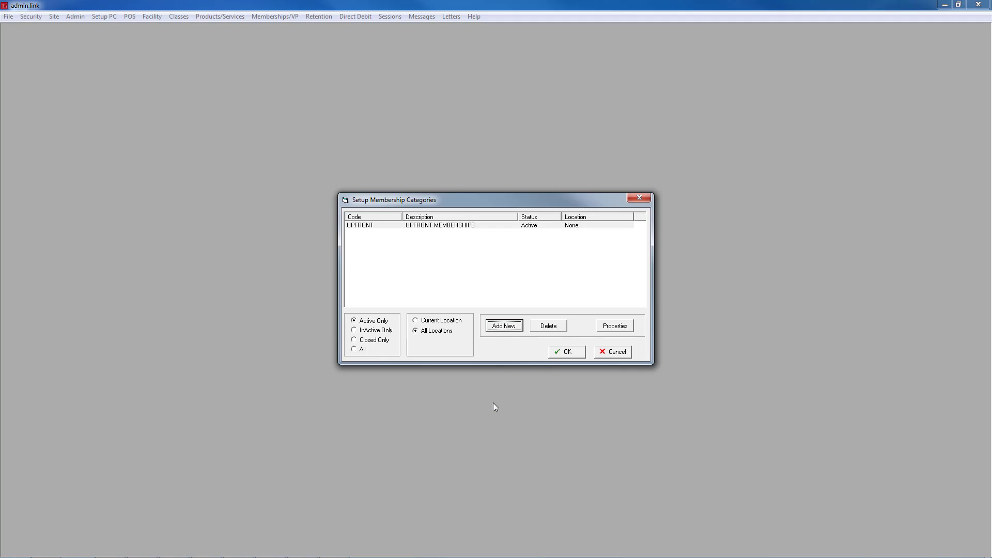
# - Start a new category with code DD, description DIRECT DEBIT MEMBERSHIPS and the Direct Debit payment type
pyautogui.click(504, 326)
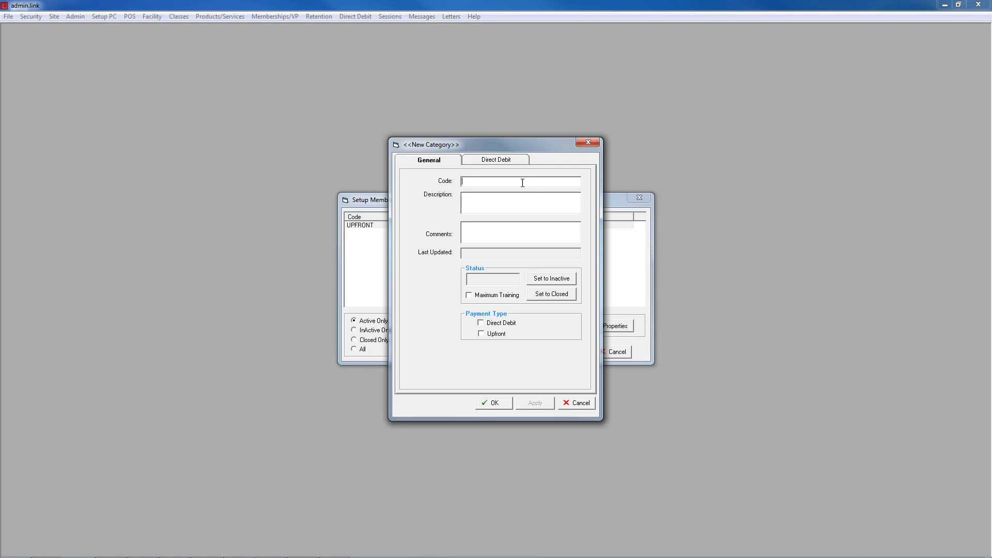
pyautogui.write('DD')
pyautogui.press('Tab')
pyautogui.write('DIRECT DEBIT MEMBERSHIPS')
pyautogui.click(499, 326)
# - Schedule the category's direct debits to start on 30 MAY 2017 and run every 2 weeks, and refresh the list of scheduled dates
pyautogui.click(489, 161)
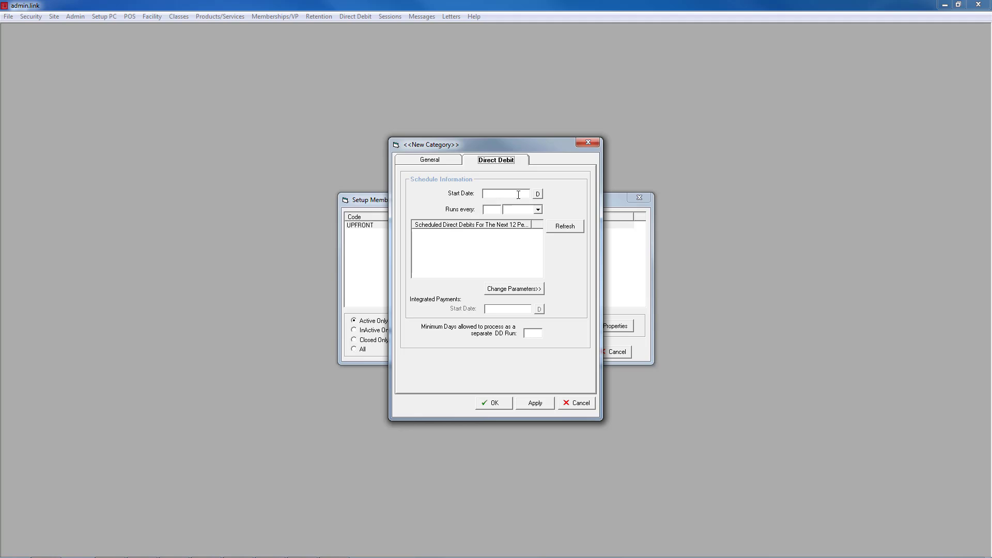
pyautogui.click(538, 194)
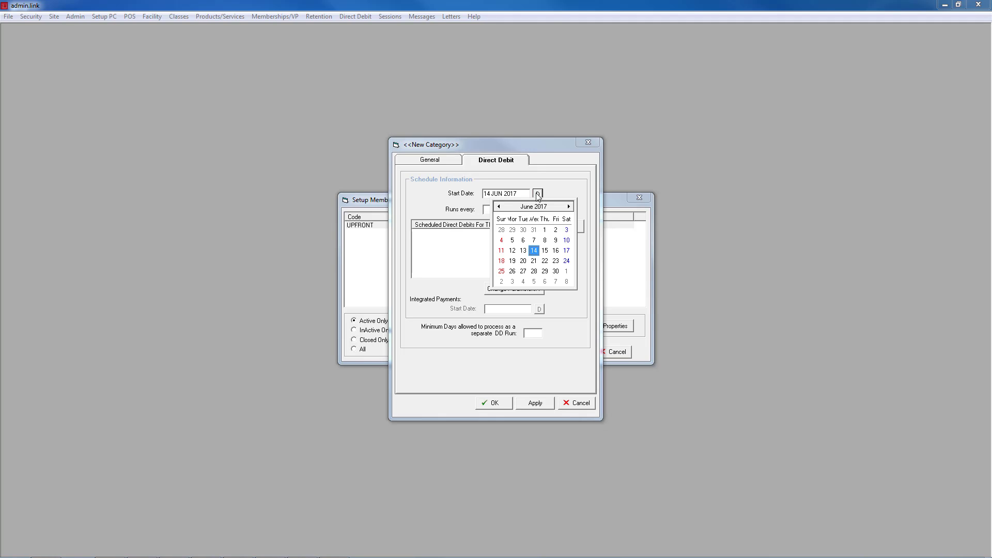
pyautogui.click(524, 230)
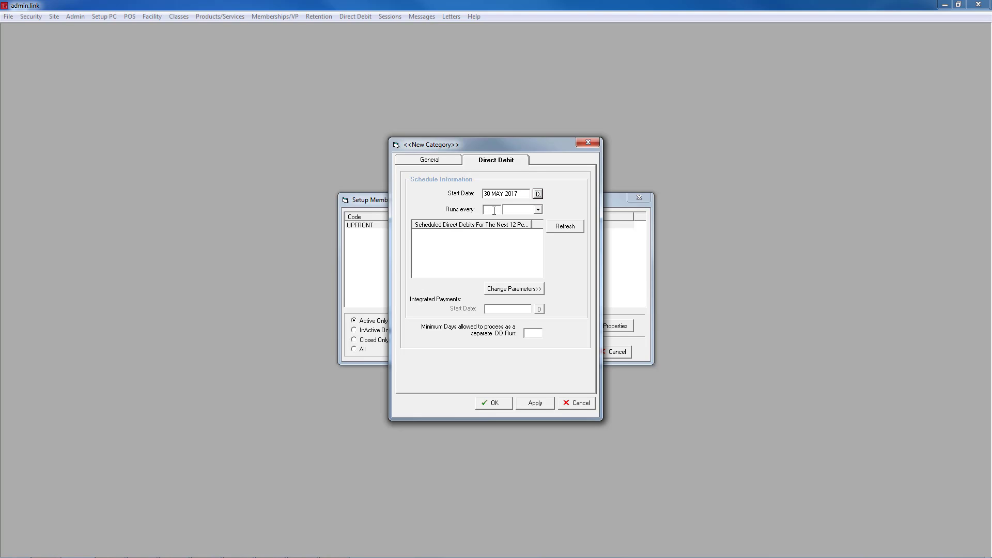
pyautogui.click(494, 211)
pyautogui.write('2')
pyautogui.click(520, 210)
pyautogui.click(519, 226)
pyautogui.click(573, 226)
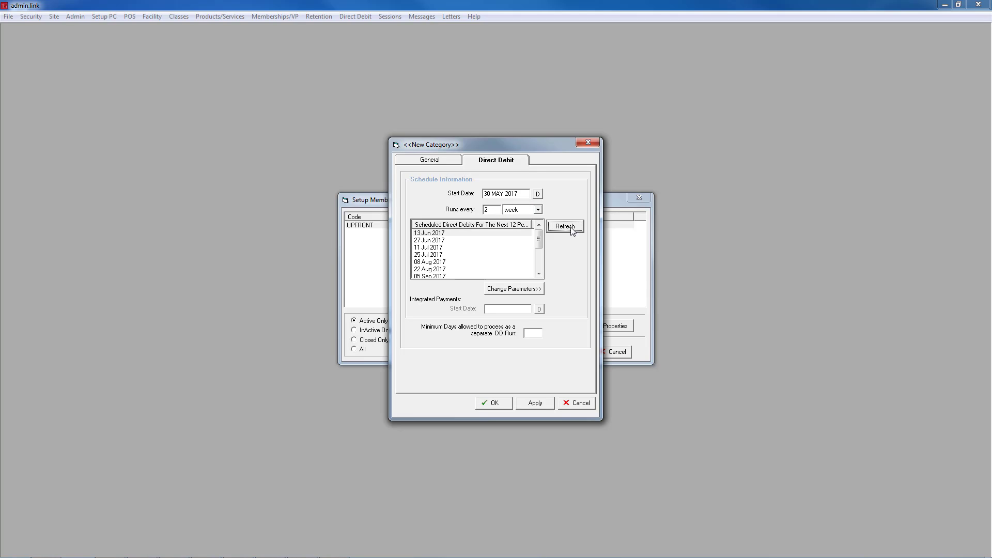
pyautogui.moveTo(542, 242)
pyautogui.mouseDown()
pyautogui.moveTo(540, 261)
pyautogui.moveTo(540, 238)
pyautogui.mouseUp()
# - Set the minimum days allowed to process as a separate DD run to 5, and save the new category
pyautogui.write('5')
pyautogui.click(539, 407)
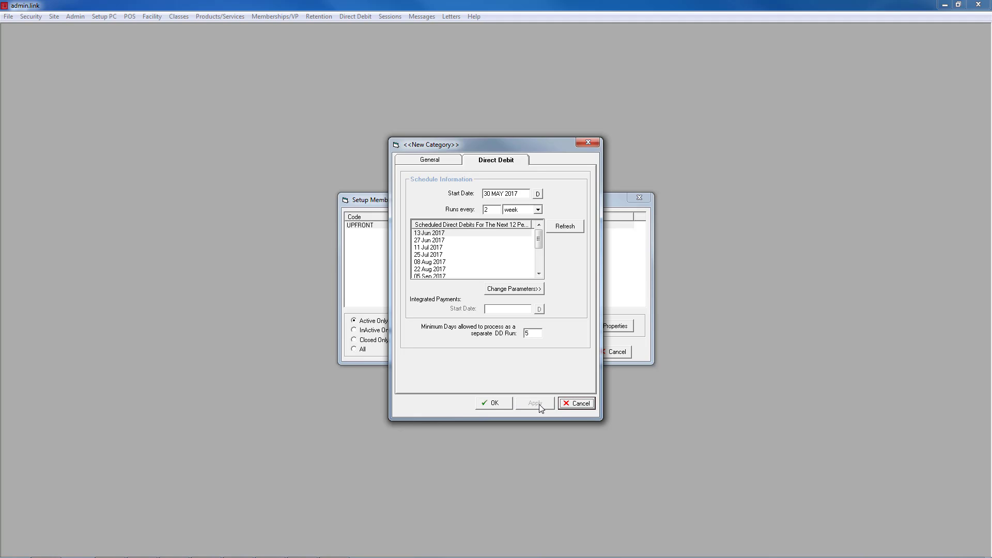
pyautogui.click(498, 406)
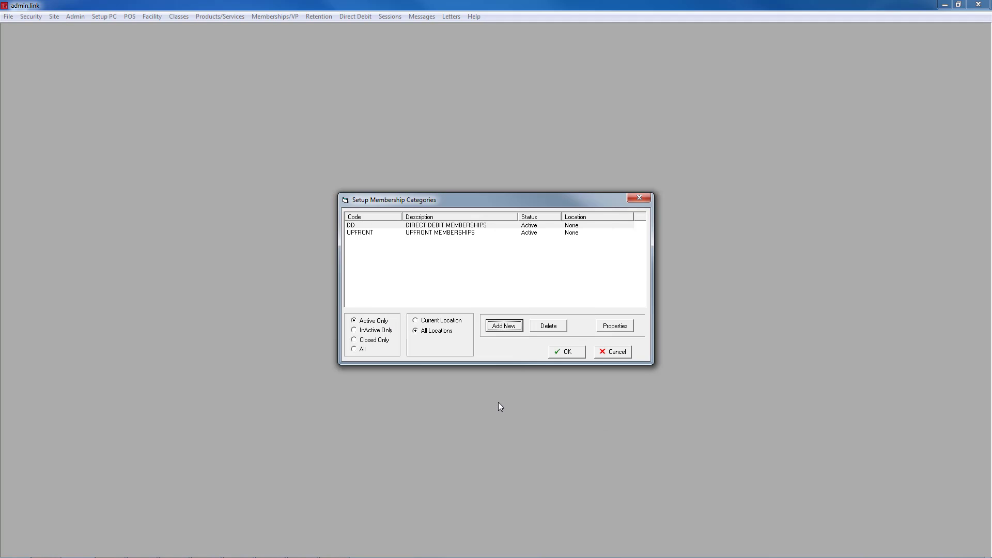
# - Add the membership type M1001, 12 Month Gym Membership, to the DD category
pyautogui.doubleClick(478, 226)
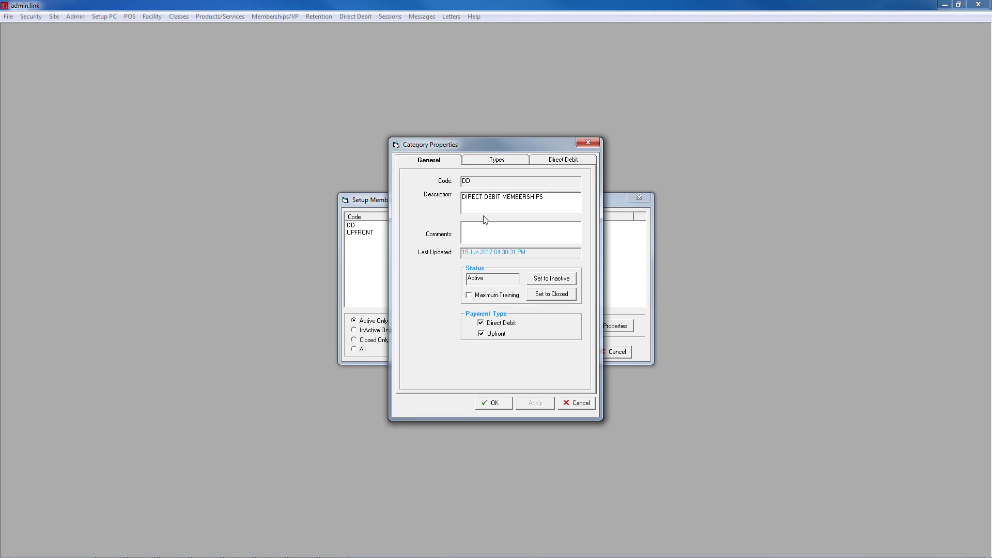
pyautogui.click(510, 163)
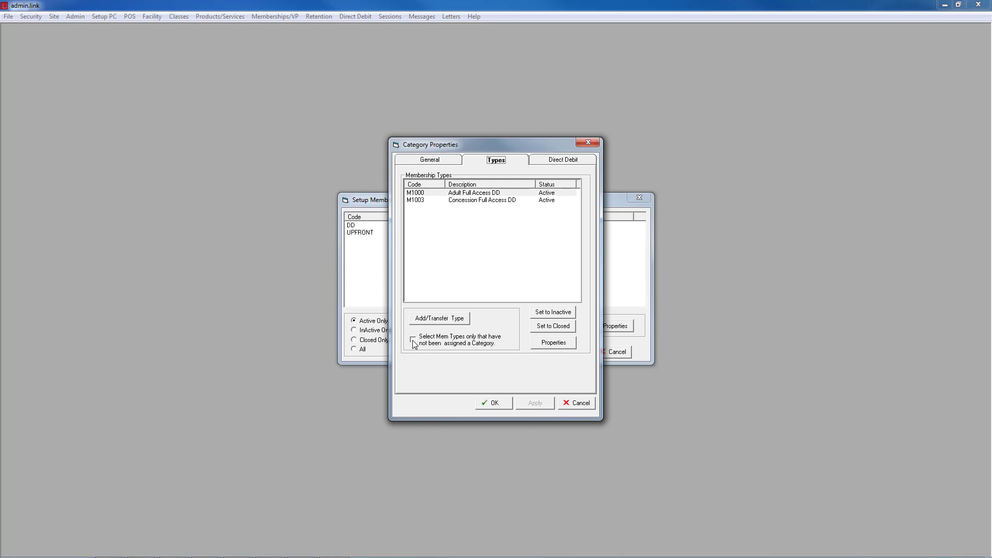
pyautogui.click(451, 319)
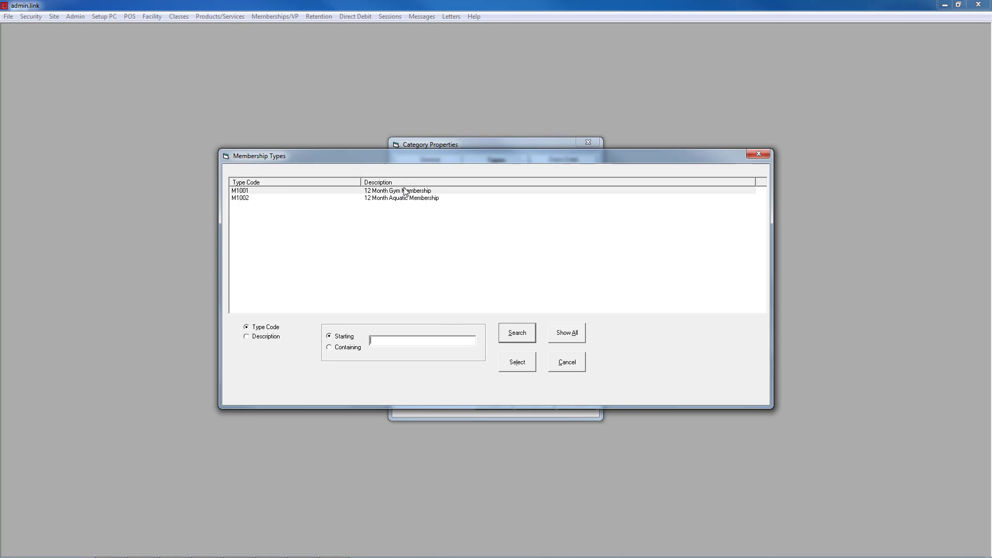
pyautogui.click(403, 192)
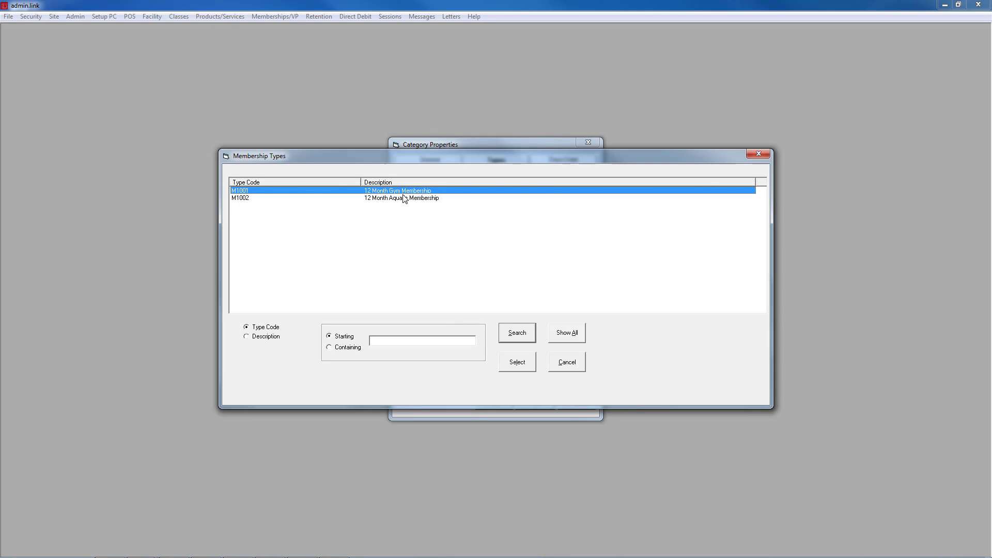
pyautogui.click(509, 360)
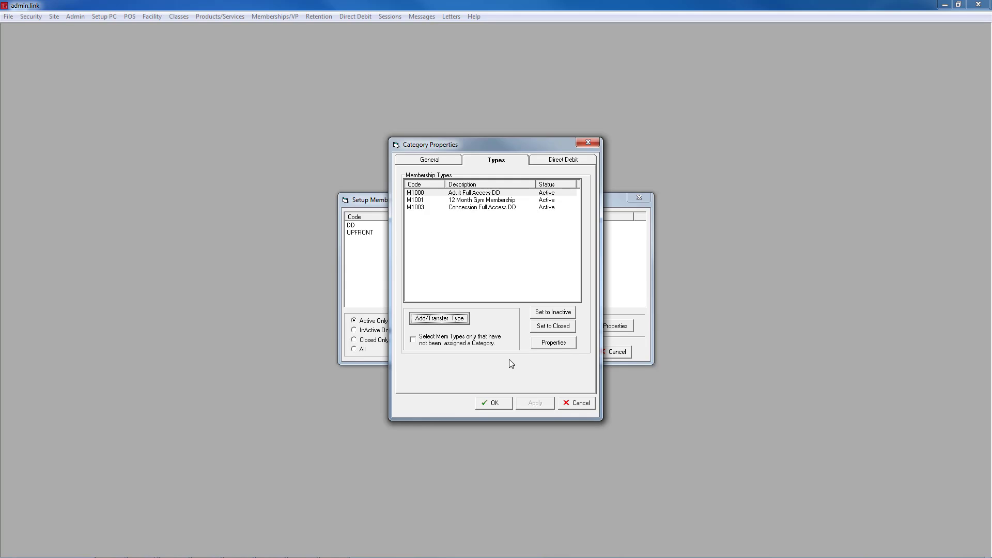
# - Try to set the Adult Full Access DD membership type to inactive, and close the category's properties with OK
pyautogui.click(551, 193)
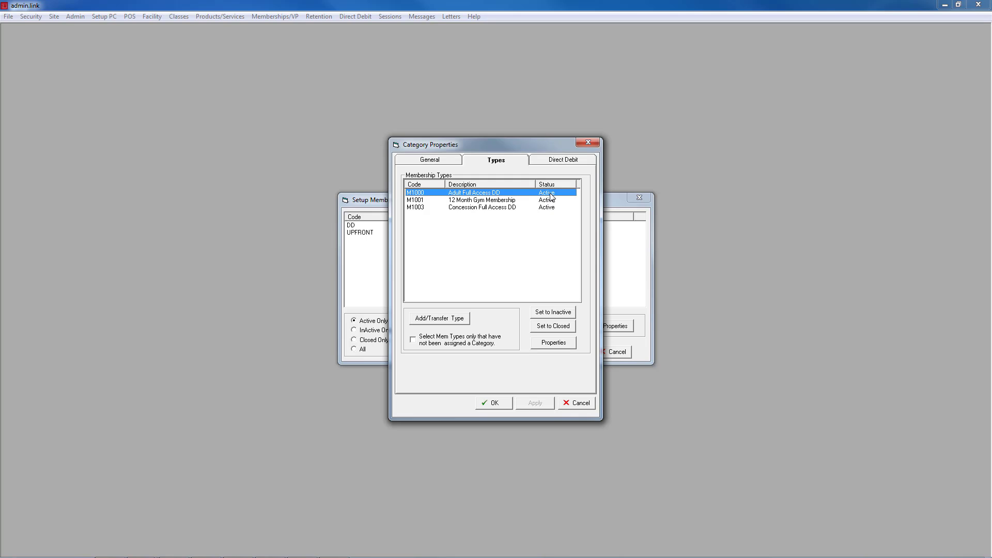
pyautogui.click(563, 314)
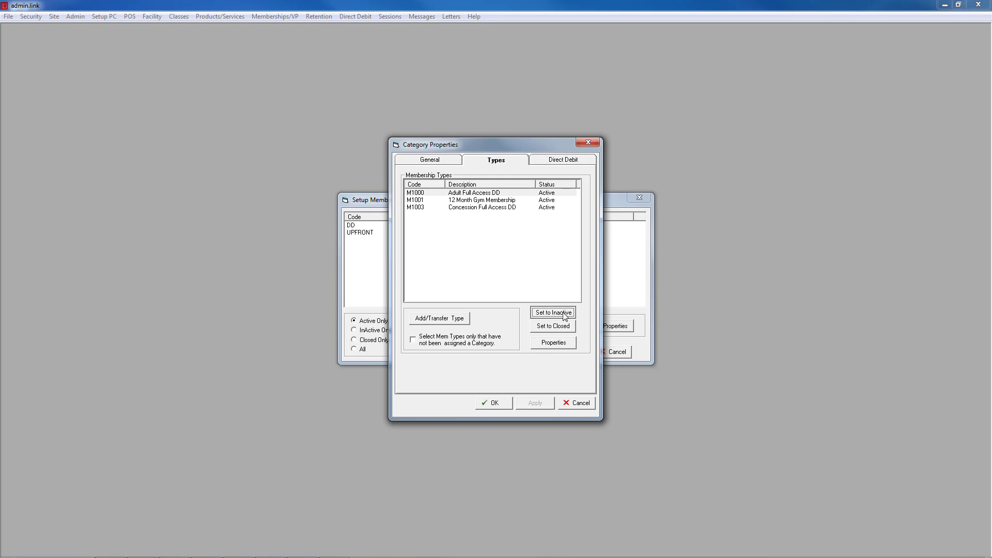
pyautogui.click(494, 403)
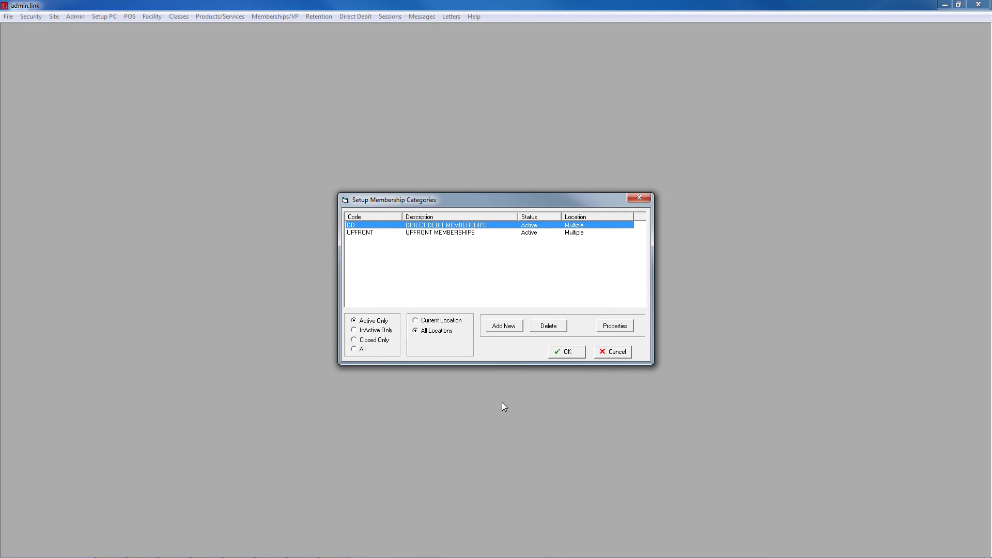
# - Set the UPFRONT category's status to inactive and save its properties
pyautogui.click(440, 234)
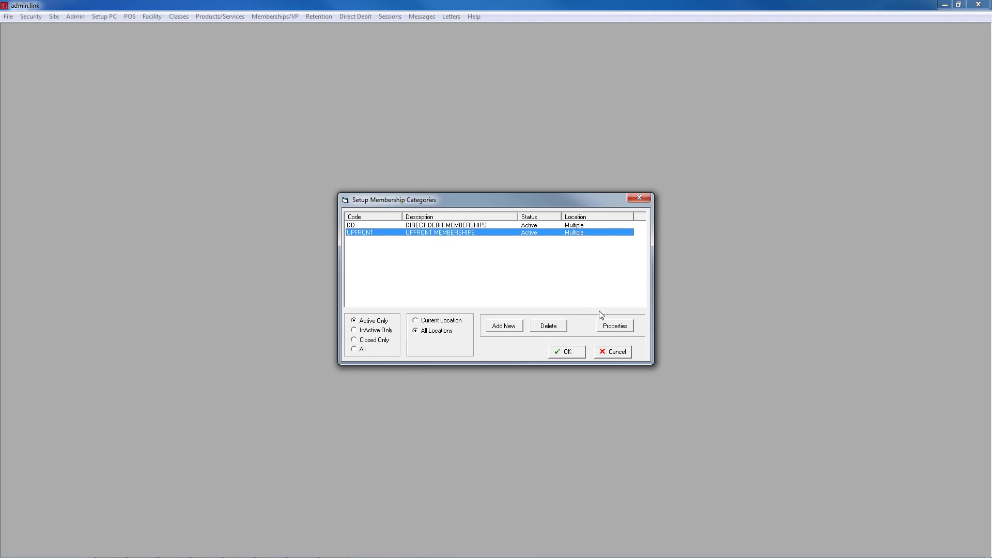
pyautogui.click(614, 329)
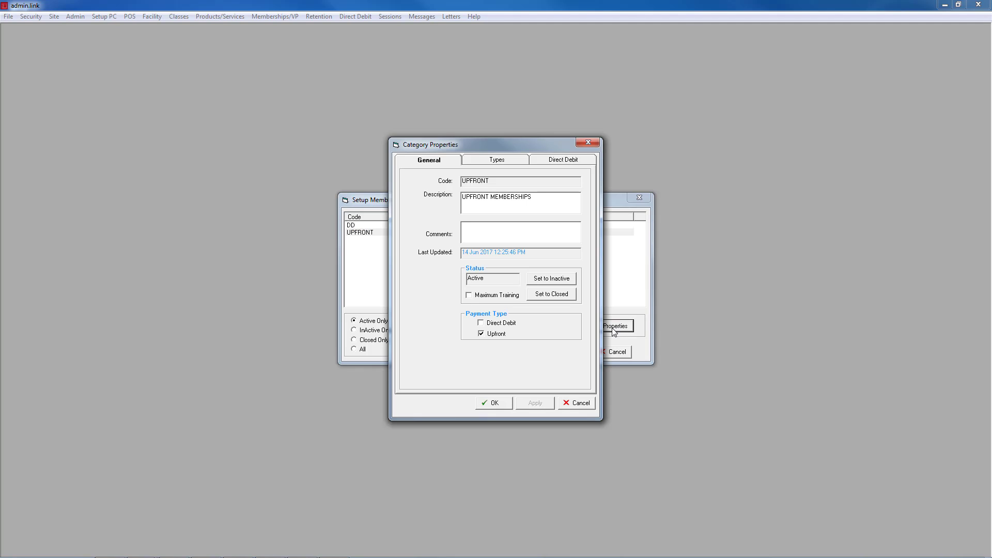
pyautogui.click(553, 281)
pyautogui.click(493, 403)
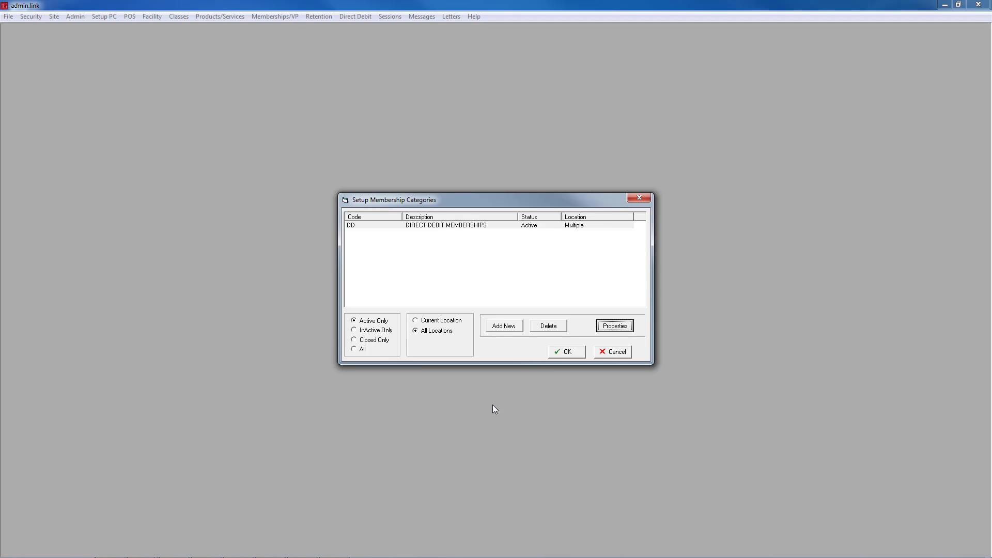
# - Show categories of every status and delete the UPFRONT category, accepting the permanent deletion
pyautogui.click(354, 350)
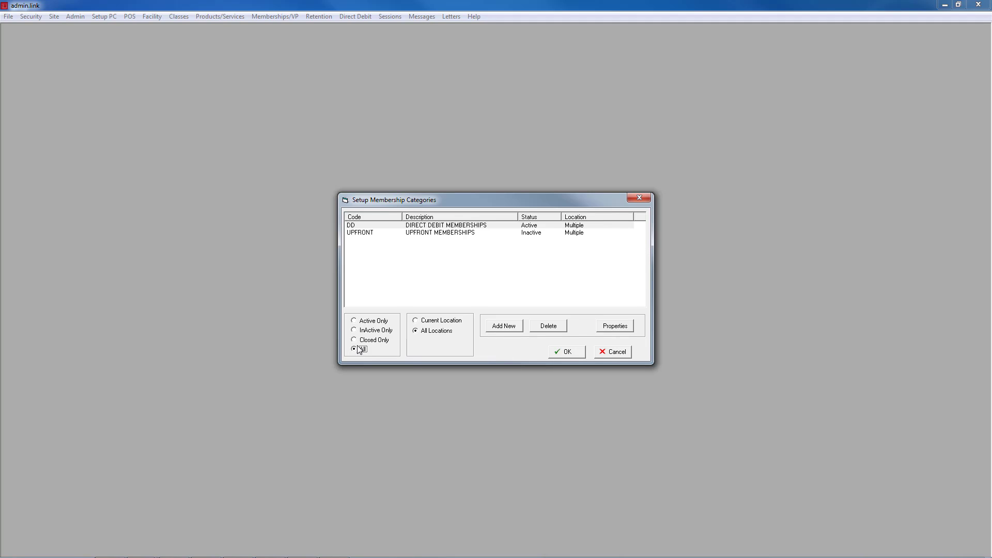
pyautogui.click(439, 233)
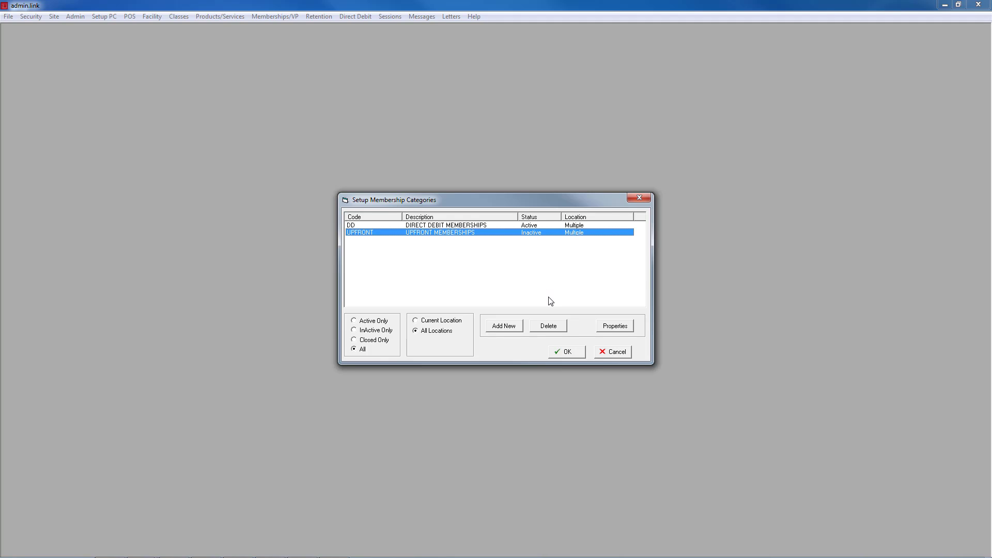
pyautogui.click(556, 331)
pyautogui.click(555, 329)
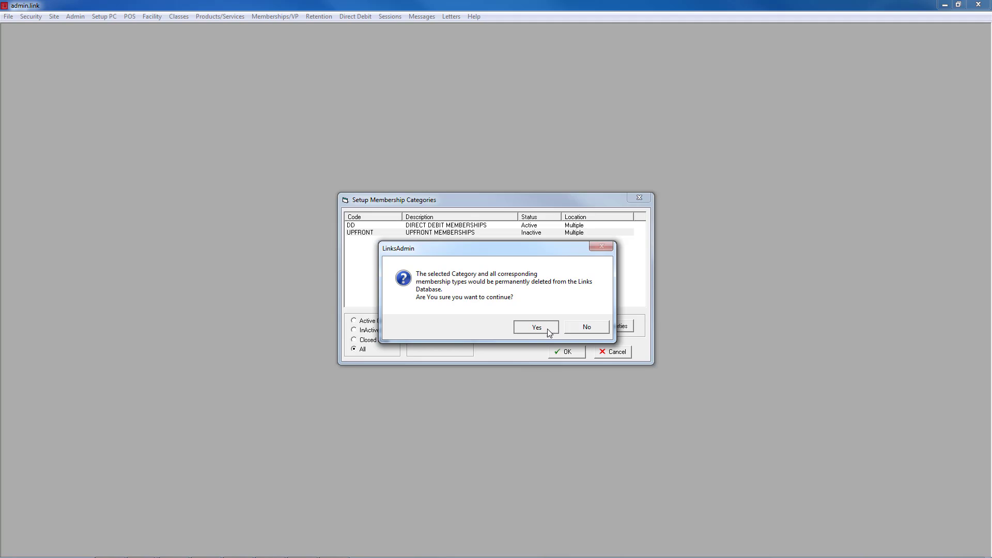
pyautogui.click(567, 352)
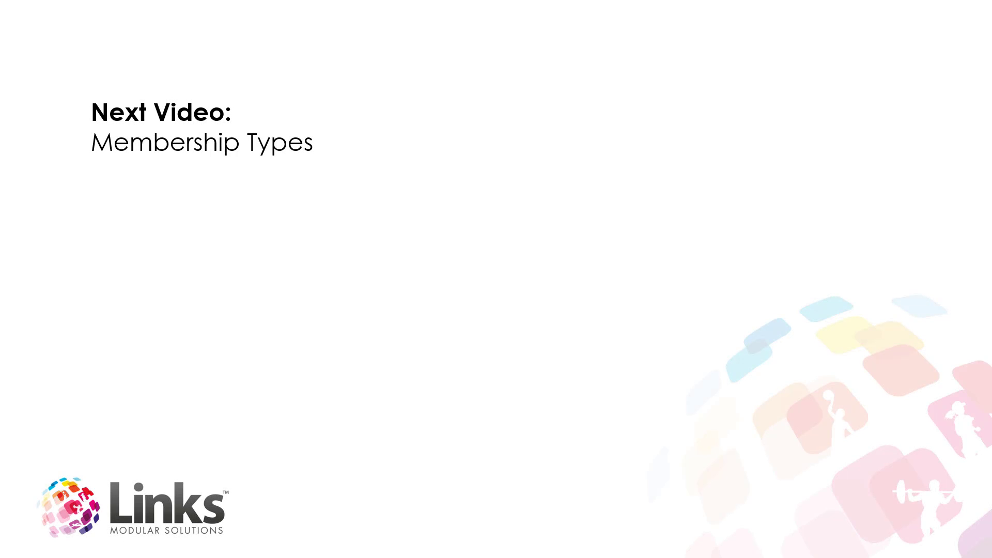